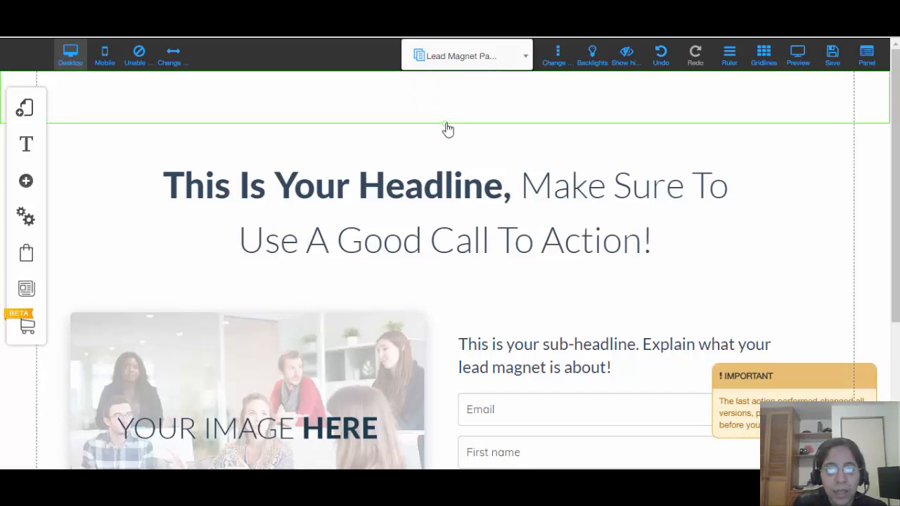
# - Shrink the empty section above the headline to a thin strip and delete the "YOUR IMAGE HERE" placeholder box
pyautogui.moveTo(446, 119); pyautogui.dragTo(451, 77)
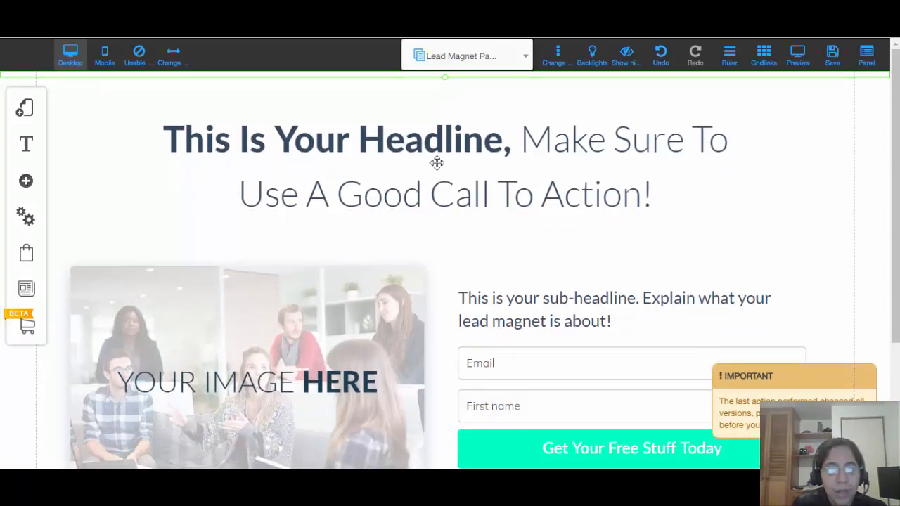
pyautogui.scroll(-3, 429, 176)
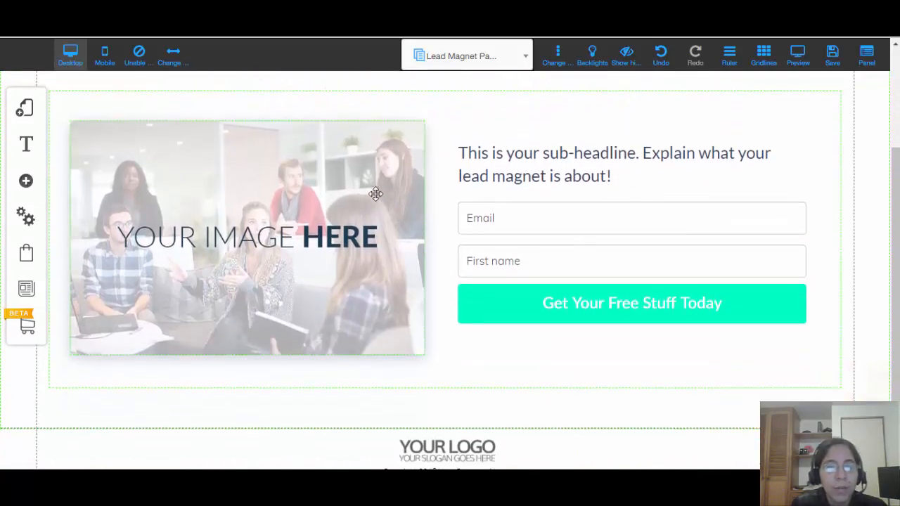
pyautogui.click(375, 194)
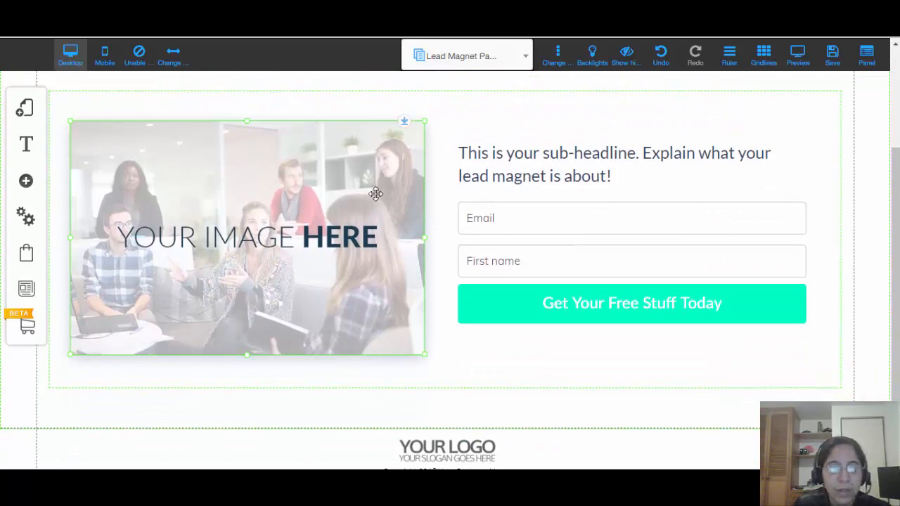
pyautogui.doubleClick(375, 194)
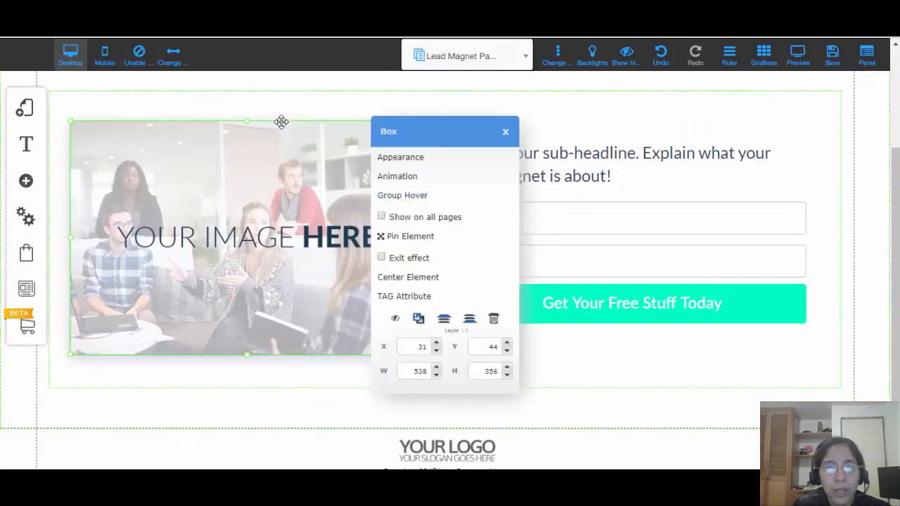
pyautogui.click(284, 170)
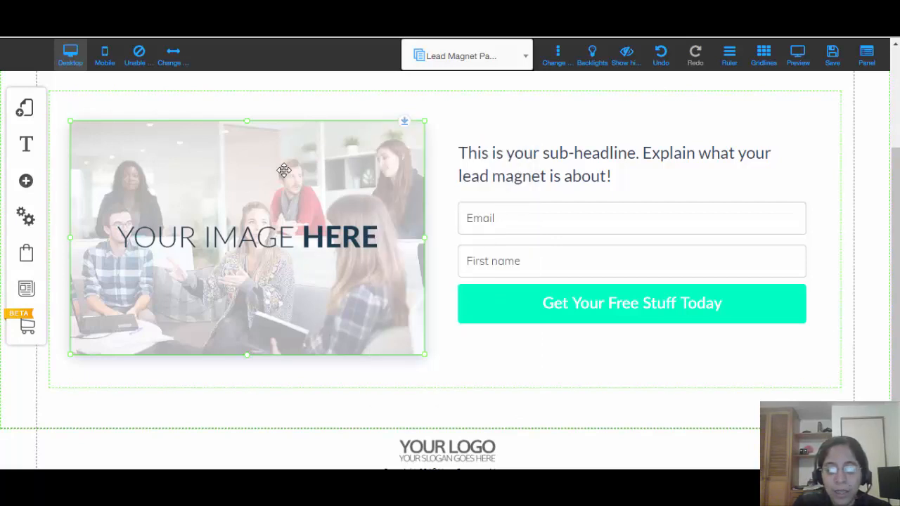
pyautogui.press('Delete')
# - Add a plain Image element, scale it down to about 343 px wide and place it beside the opt-in form
pyautogui.moveTo(33, 189)
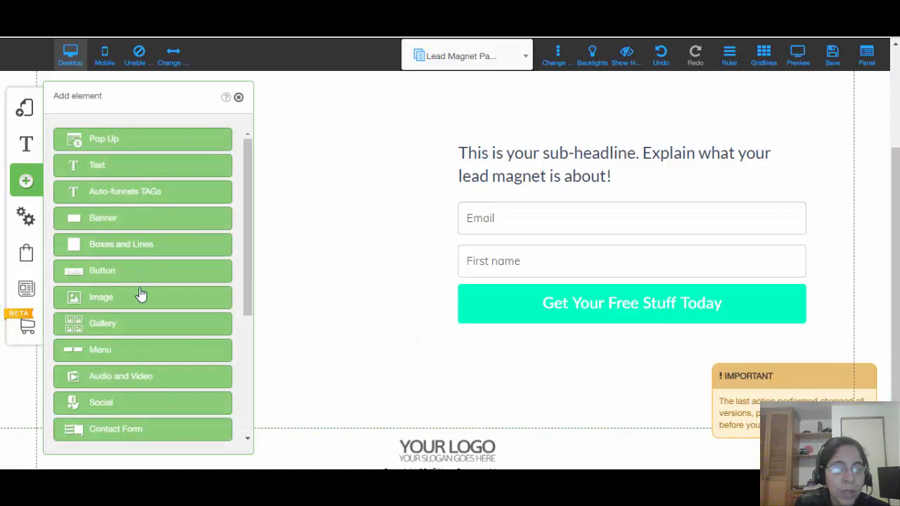
pyautogui.click(140, 300)
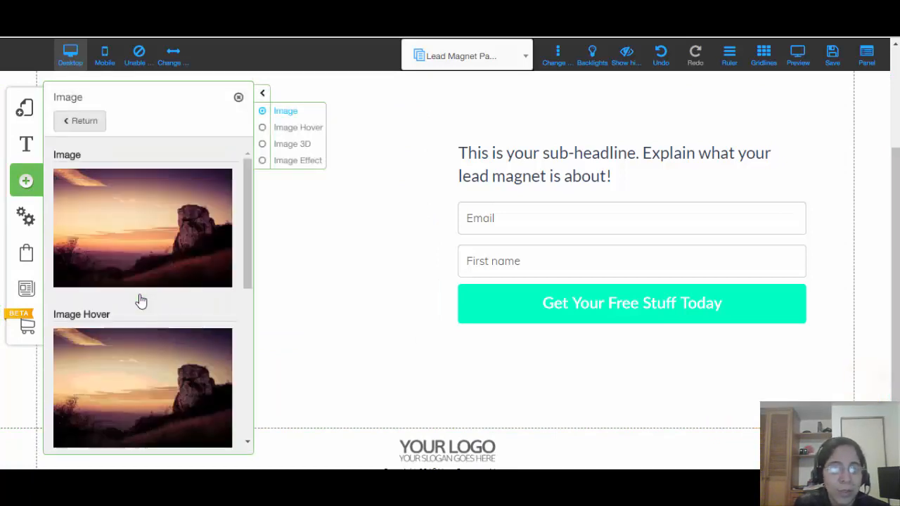
pyautogui.moveTo(141, 301); pyautogui.dragTo(439, 270)
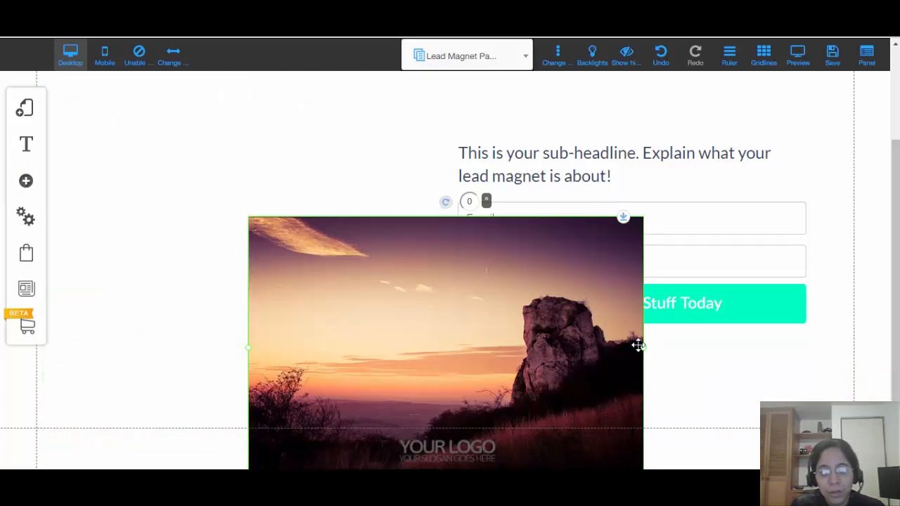
pyautogui.moveTo(642, 354); pyautogui.dragTo(442, 328)
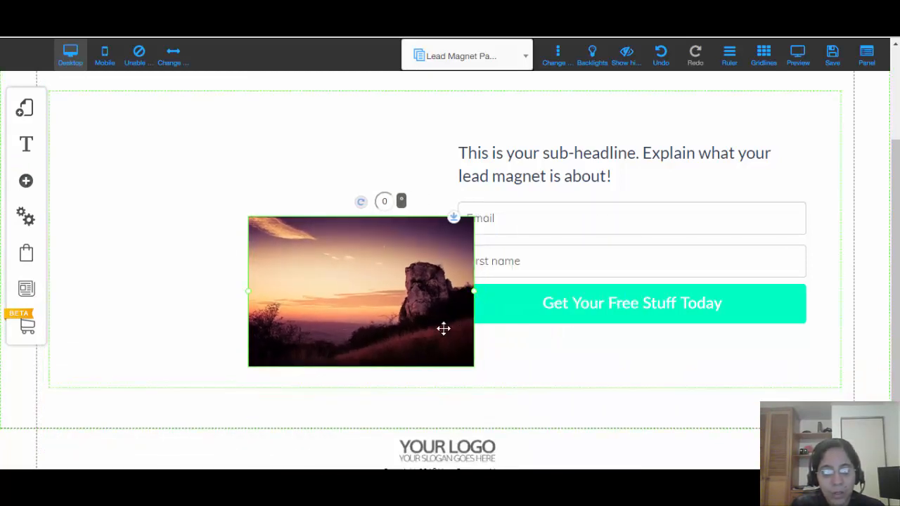
pyautogui.moveTo(321, 247); pyautogui.dragTo(285, 245)
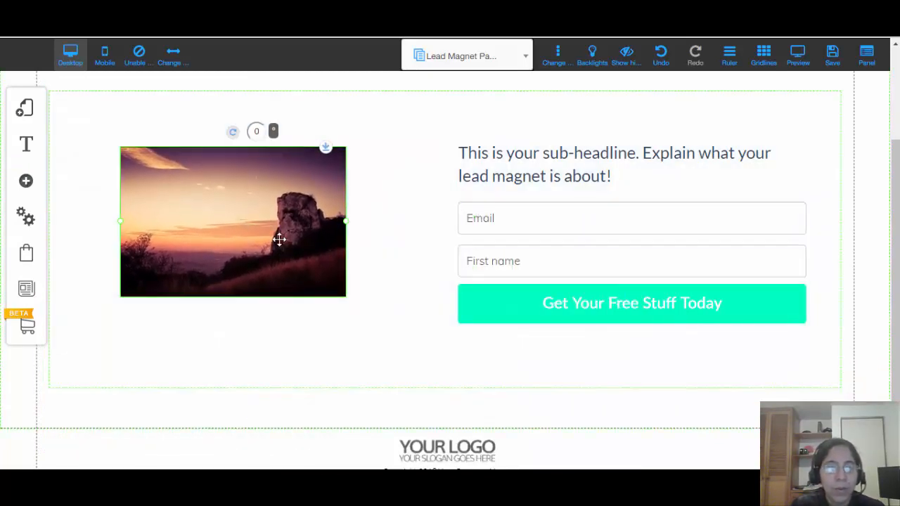
# - Open the image replacement for the sunset picture and create a file directory named Tutorials
pyautogui.click(279, 239)
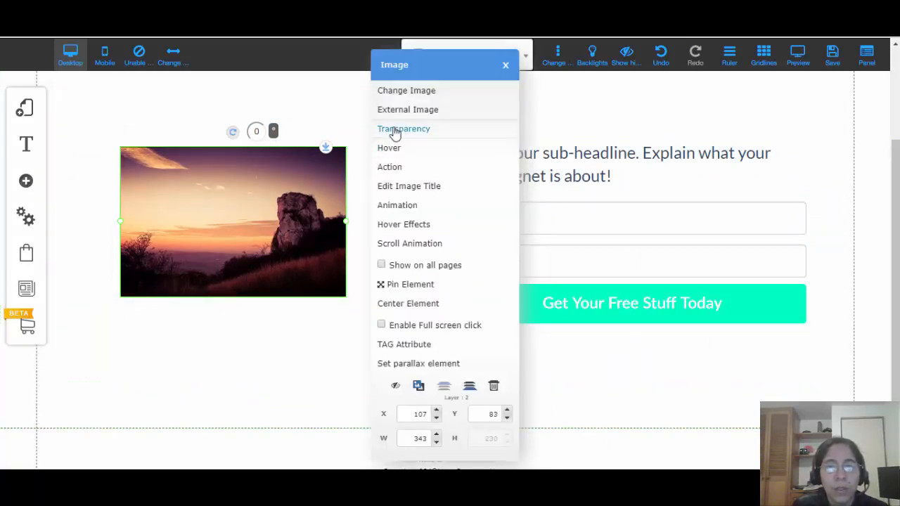
pyautogui.click(398, 94)
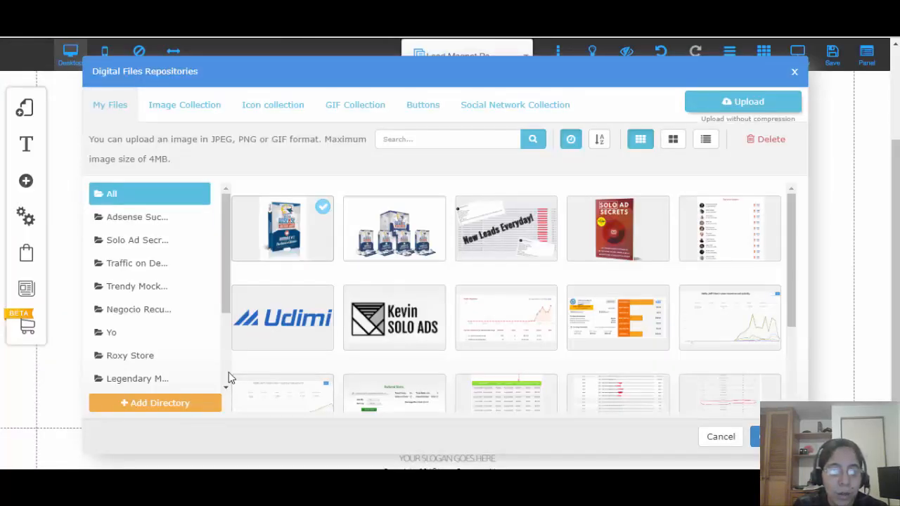
pyautogui.click(187, 410)
pyautogui.write('Tutorials')
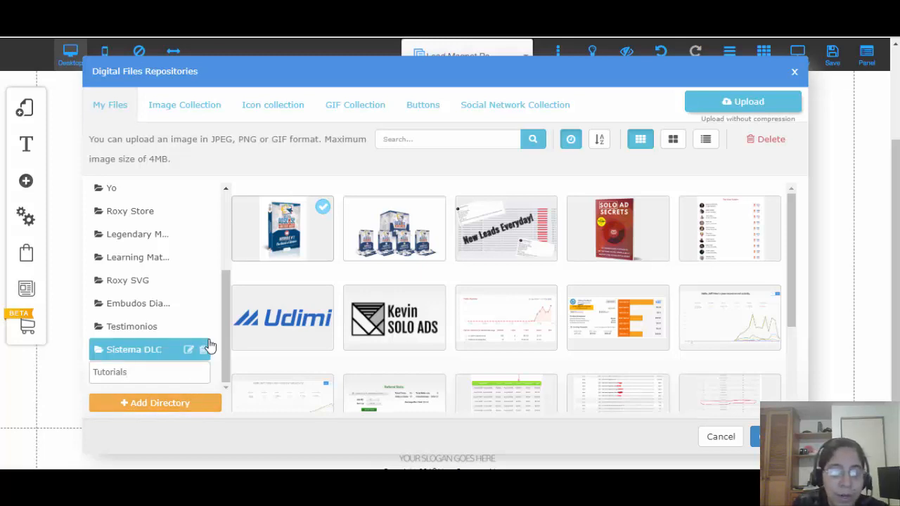
pyautogui.press('Return')
pyautogui.click(202, 373)
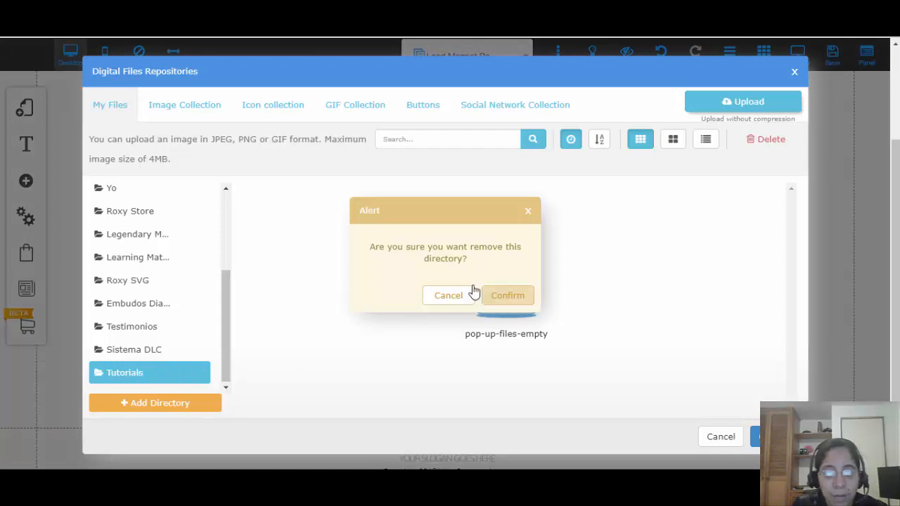
pyautogui.click(446, 296)
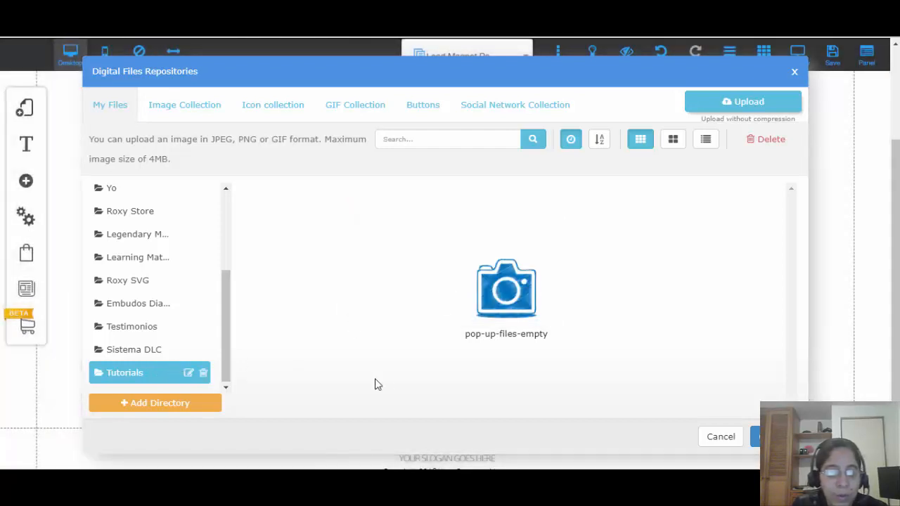
# - Upload guidetoxing from the Descargas folder into the Tutorials directory and use it as the replacement image
pyautogui.click(747, 103)
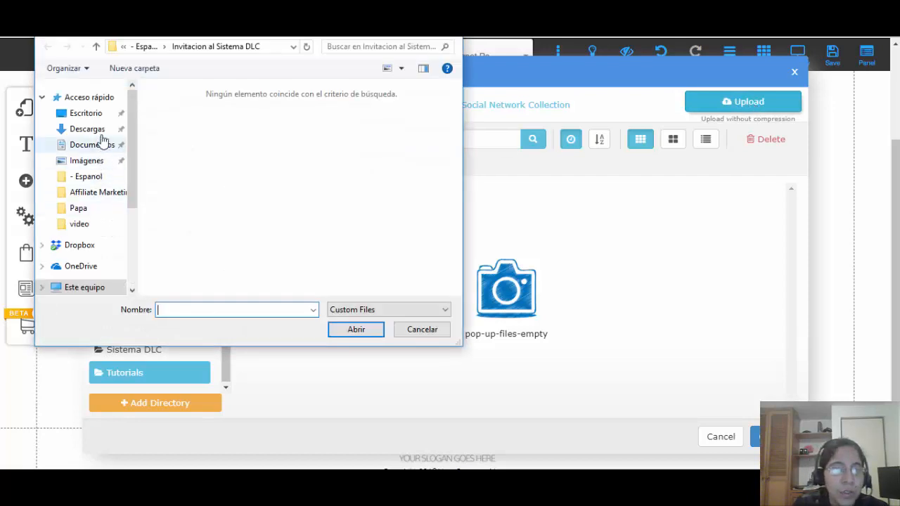
pyautogui.click(93, 133)
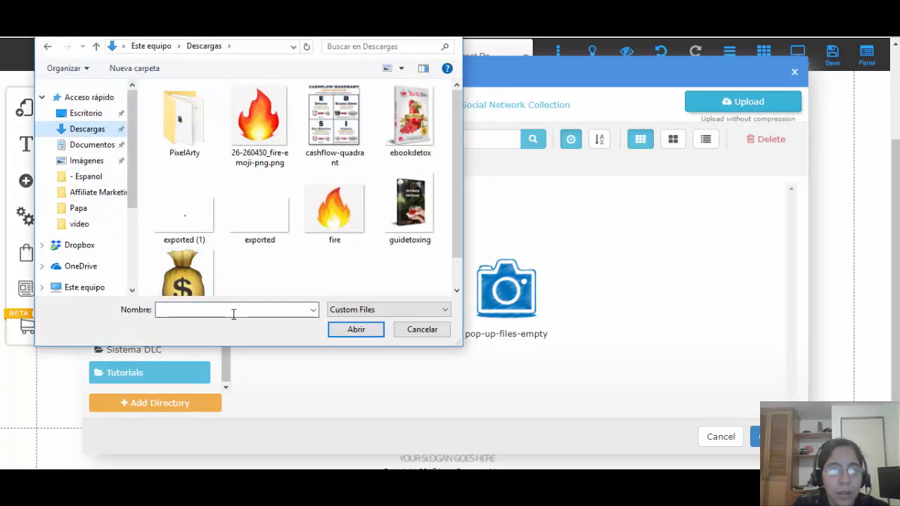
pyautogui.click(394, 220)
pyautogui.click(357, 331)
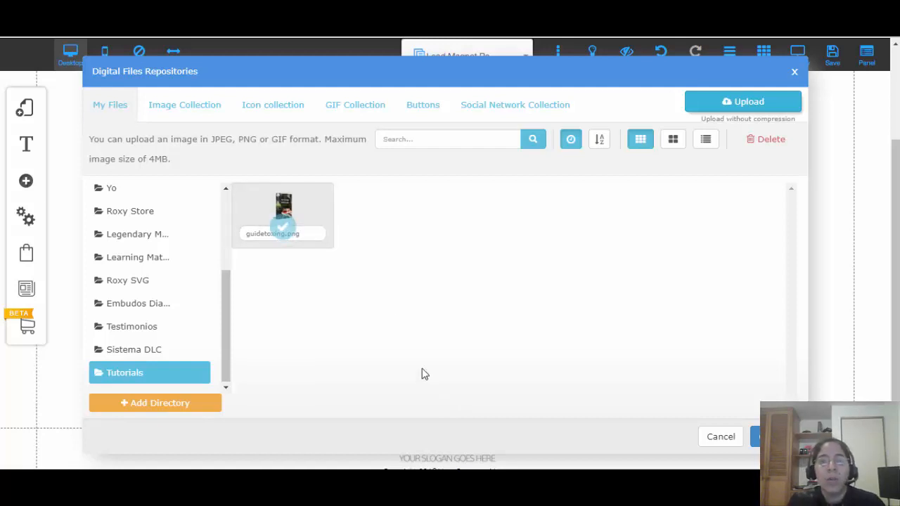
pyautogui.click(322, 206)
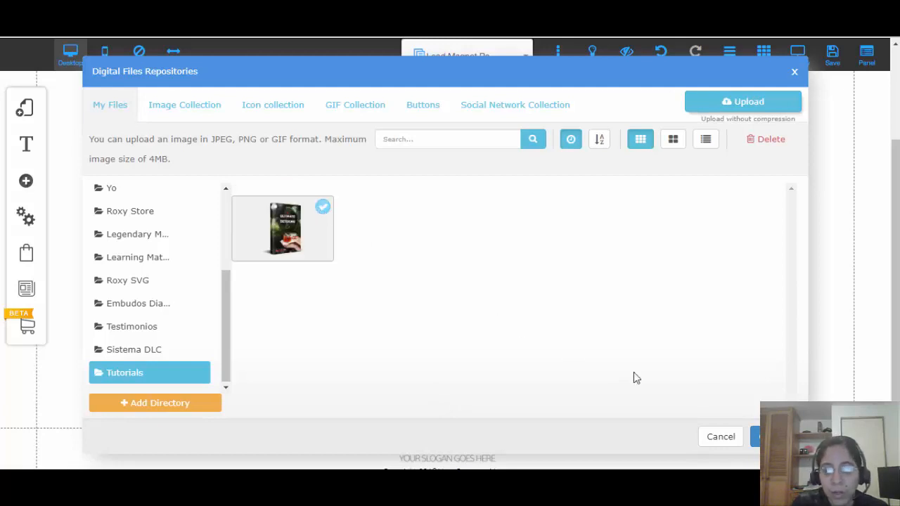
pyautogui.click(766, 436)
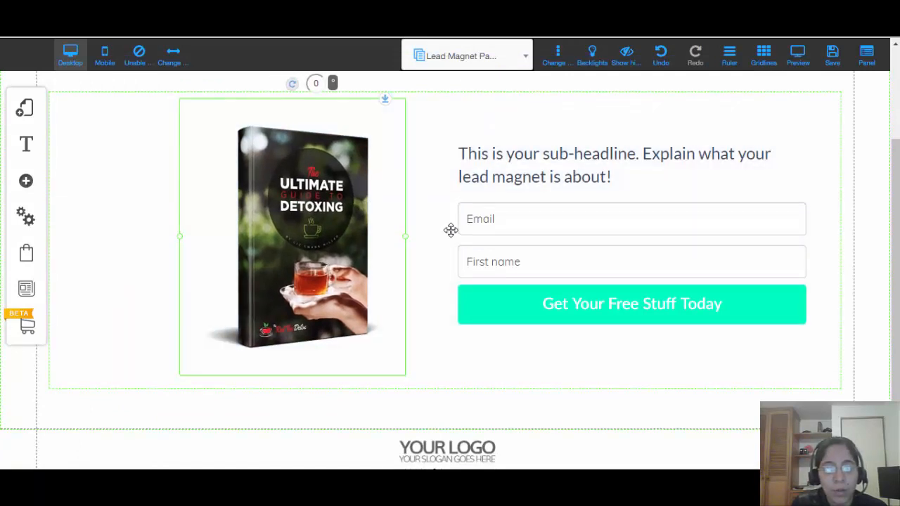
# - Replace the headline's "Make Sure To Use A Good Call To Action!" with "asfasfsadfsf" and move the headline slightly lower
pyautogui.scroll(2, 450, 229)
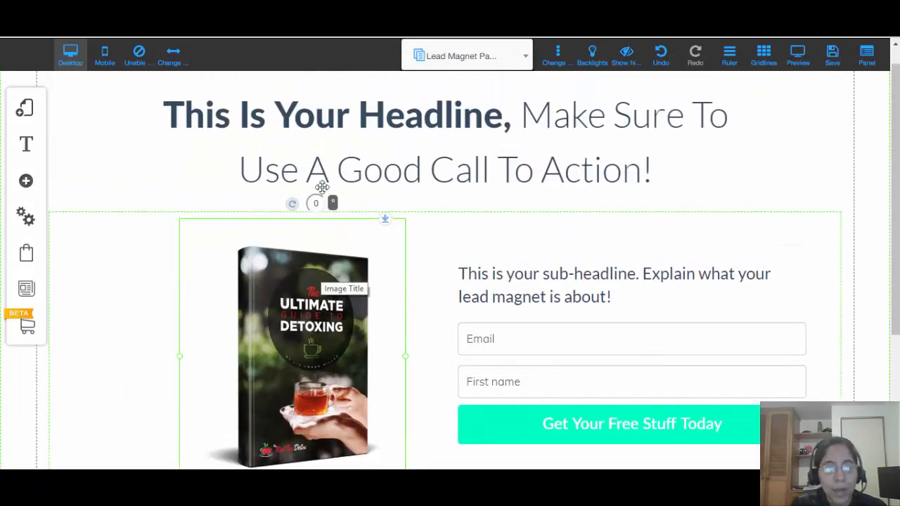
pyautogui.click(378, 131)
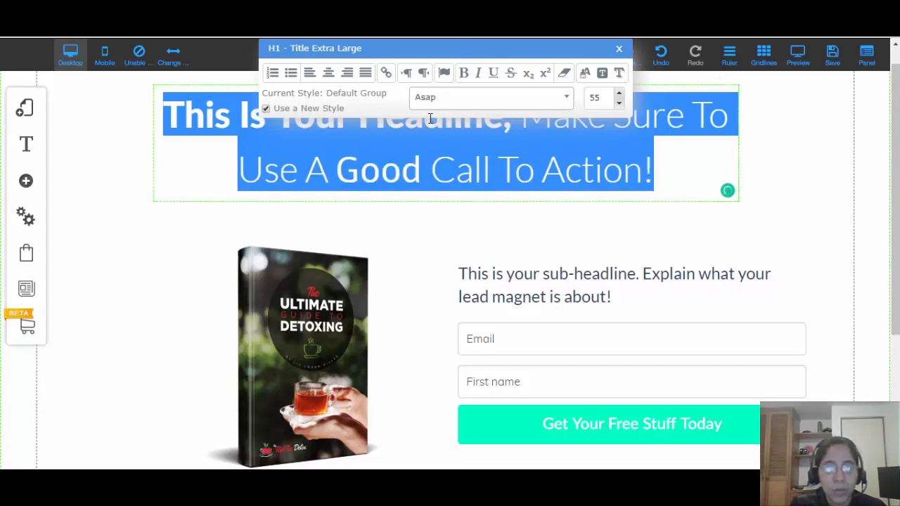
pyautogui.click(446, 146)
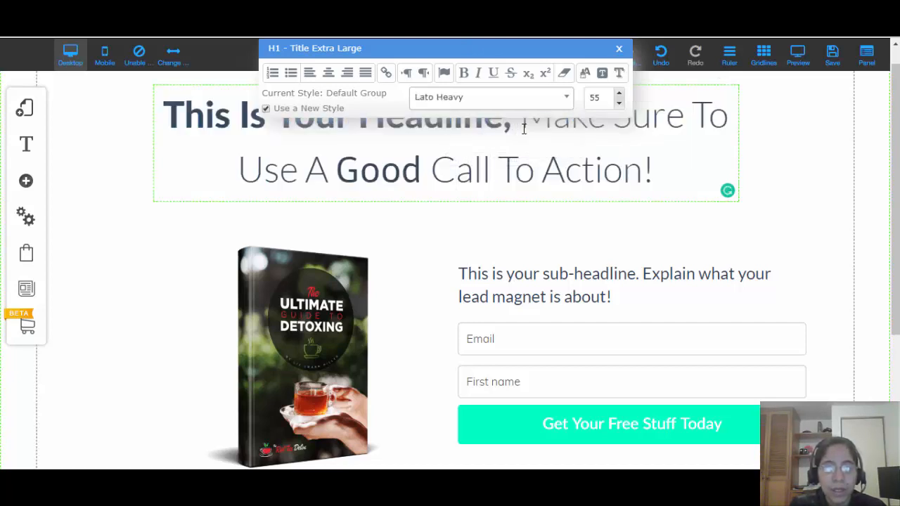
pyautogui.moveTo(520, 125); pyautogui.dragTo(651, 225)
pyautogui.press('BackSpace')
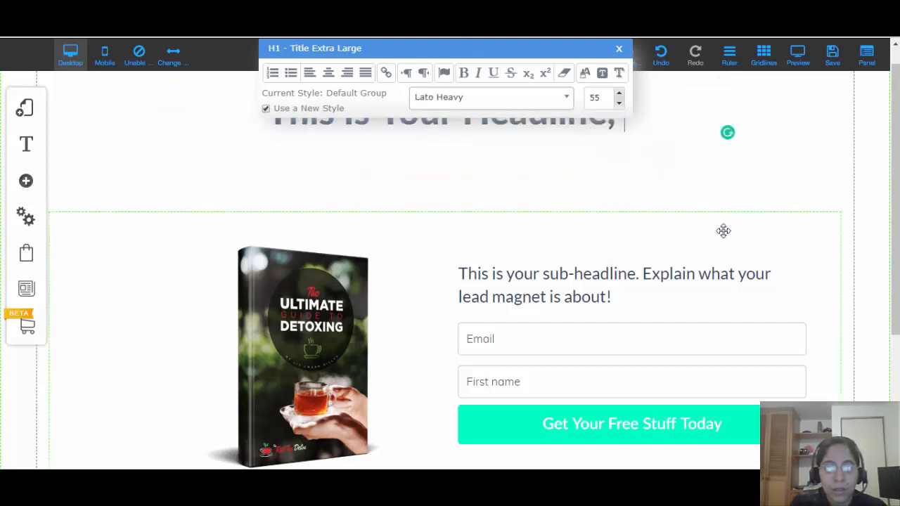
pyautogui.write('asfasfsadfsf')
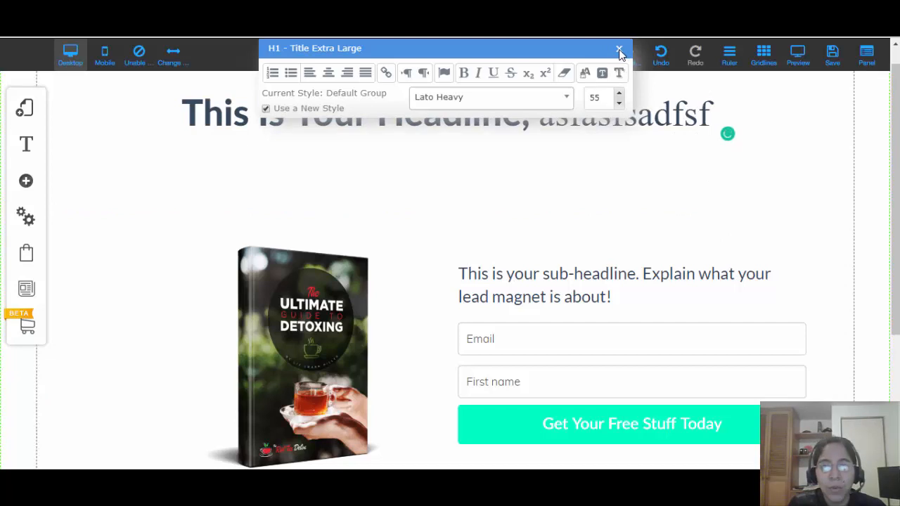
pyautogui.click(618, 50)
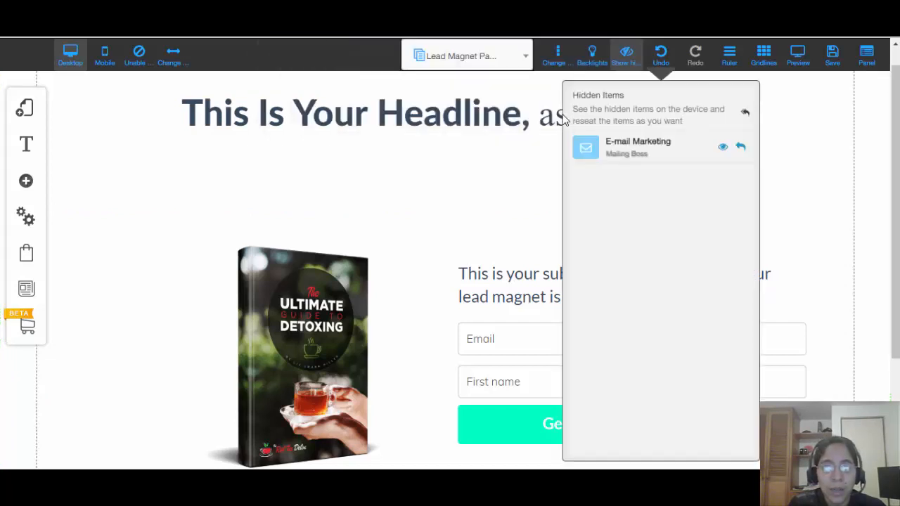
pyautogui.moveTo(468, 100); pyautogui.dragTo(469, 144)
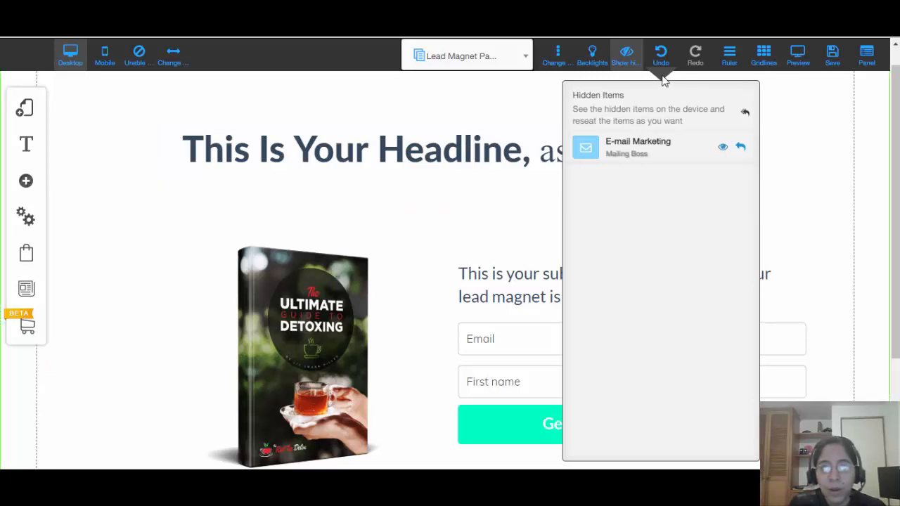
pyautogui.click(628, 55)
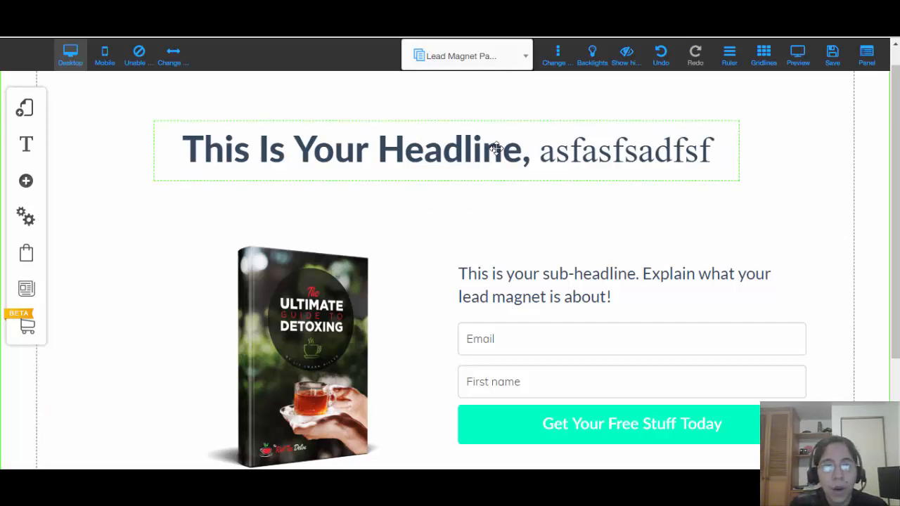
# - Switch the editor to the Thank You Page and view the cover of UltimateGuideToDetoxing.pdf
pyautogui.click(482, 64)
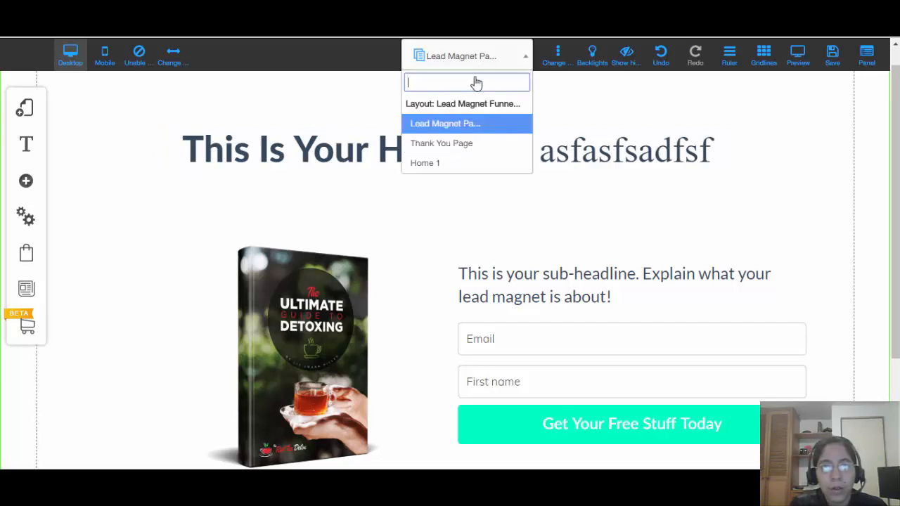
pyautogui.click(459, 143)
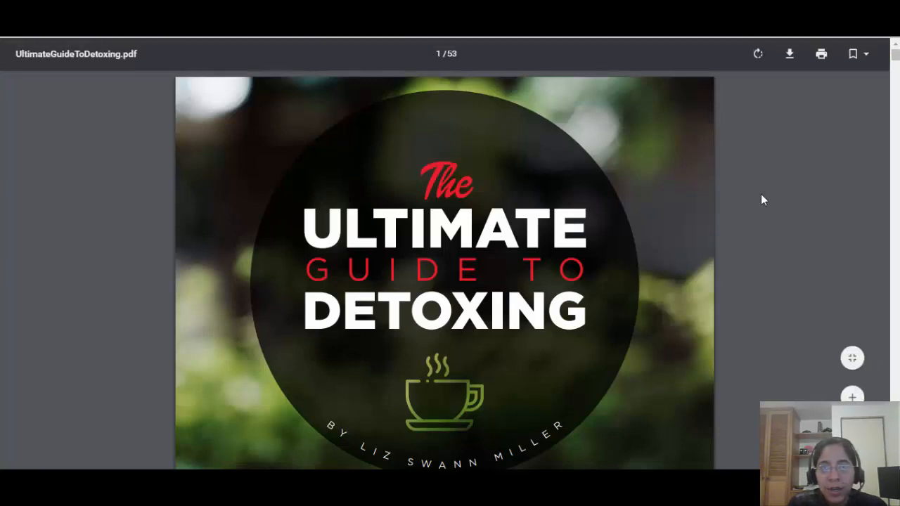
pyautogui.scroll(-1, 760, 200)
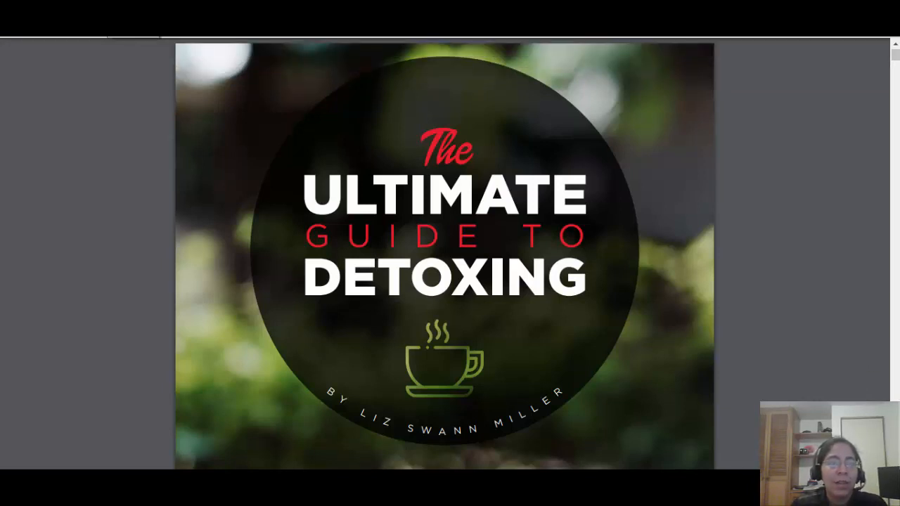
pyautogui.click(107, 11)
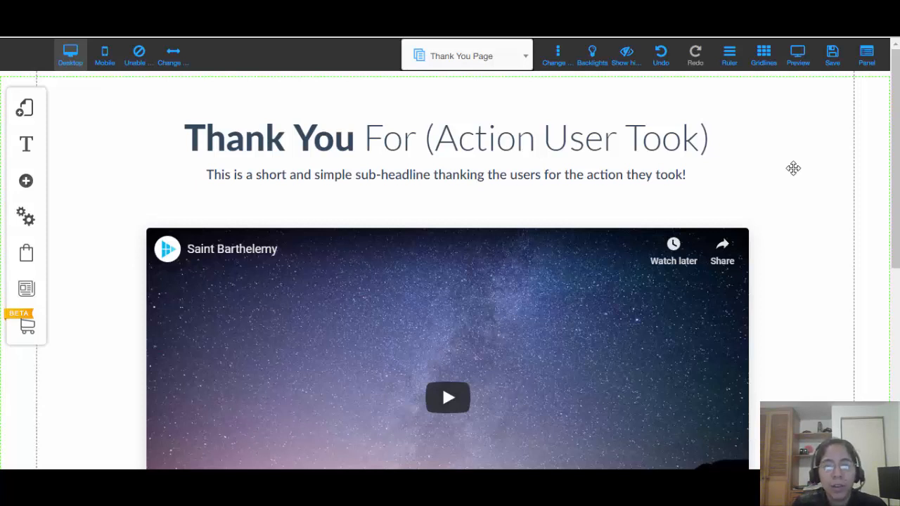
# - Review the Thank You Page's video, upsell text and Call To Action button
pyautogui.scroll(-5, 792, 168)
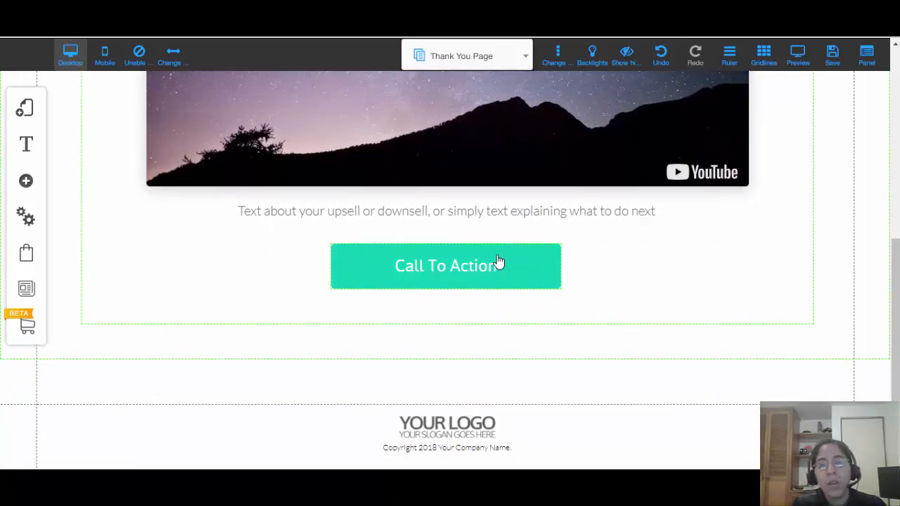
pyautogui.scroll(3, 512, 229)
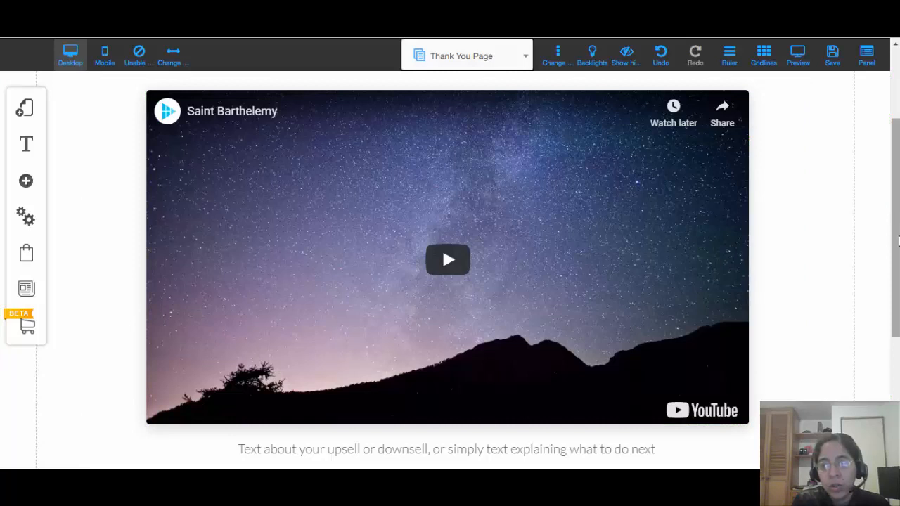
pyautogui.moveTo(893, 204); pyautogui.dragTo(894, 311)
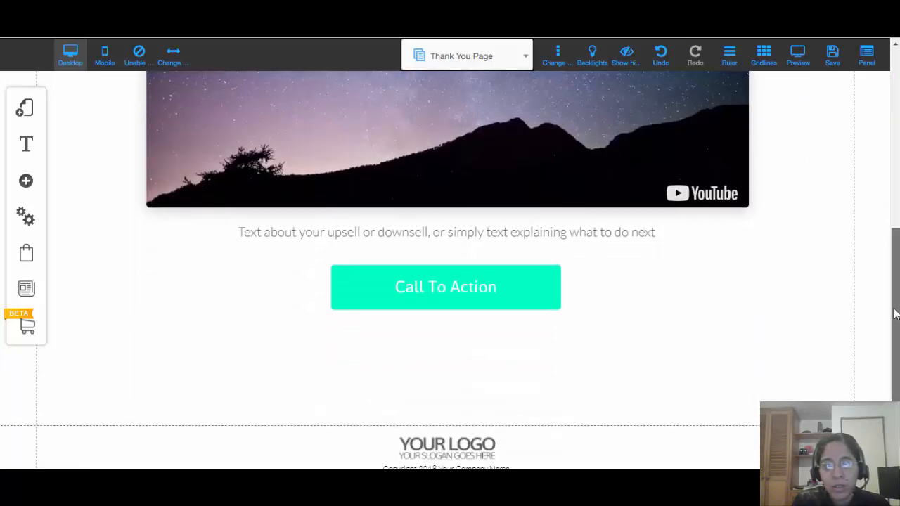
# - Duplicate the Call To Action button and place the copy directly below the original
pyautogui.click(468, 303)
pyautogui.hotkey('ctrl', 'd')
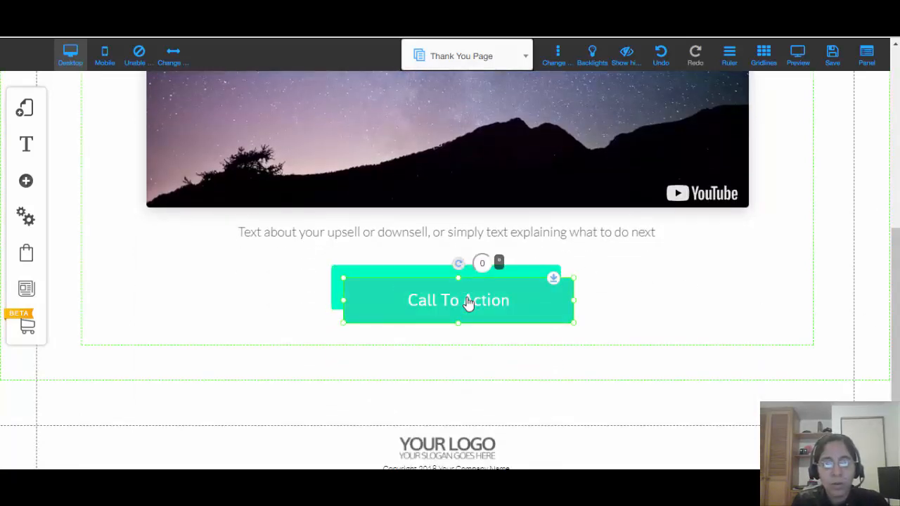
pyautogui.moveTo(468, 304); pyautogui.dragTo(457, 345)
# - View the link action options available for the upper Call To Action button without assigning one
pyautogui.click(486, 291)
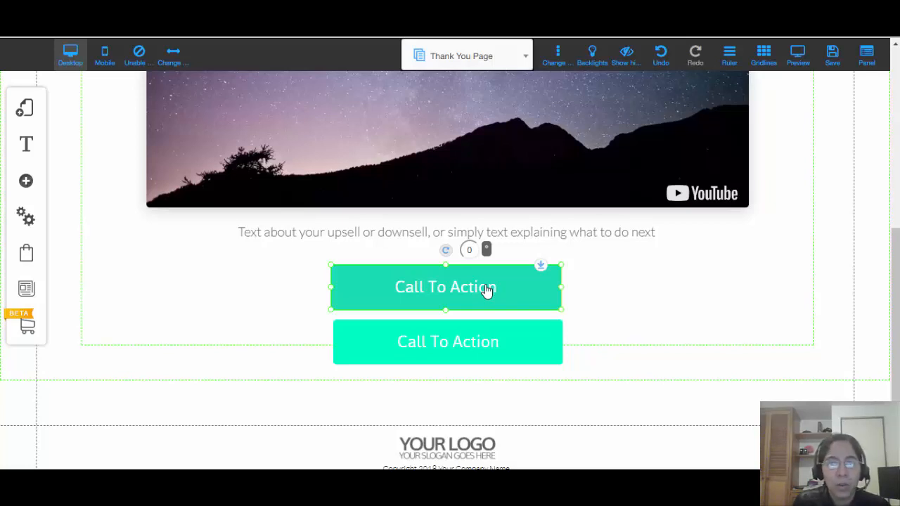
pyautogui.rightClick(487, 291)
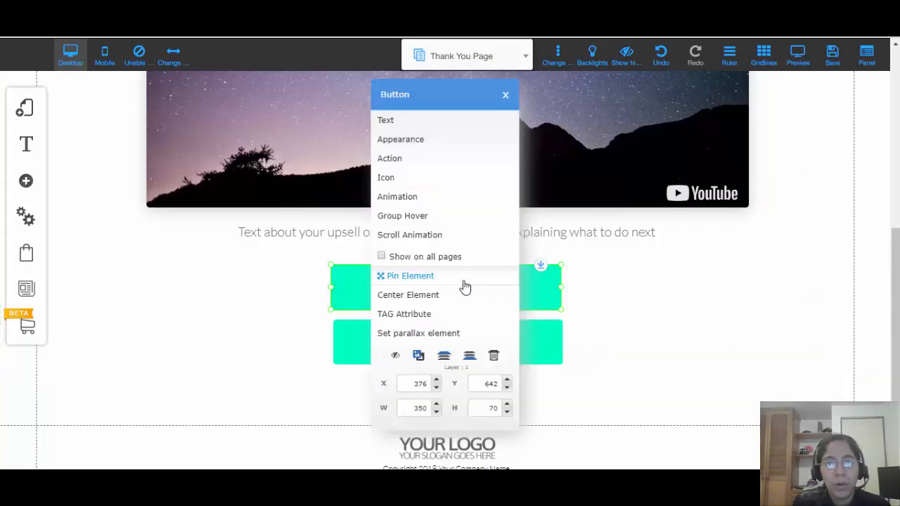
pyautogui.click(411, 169)
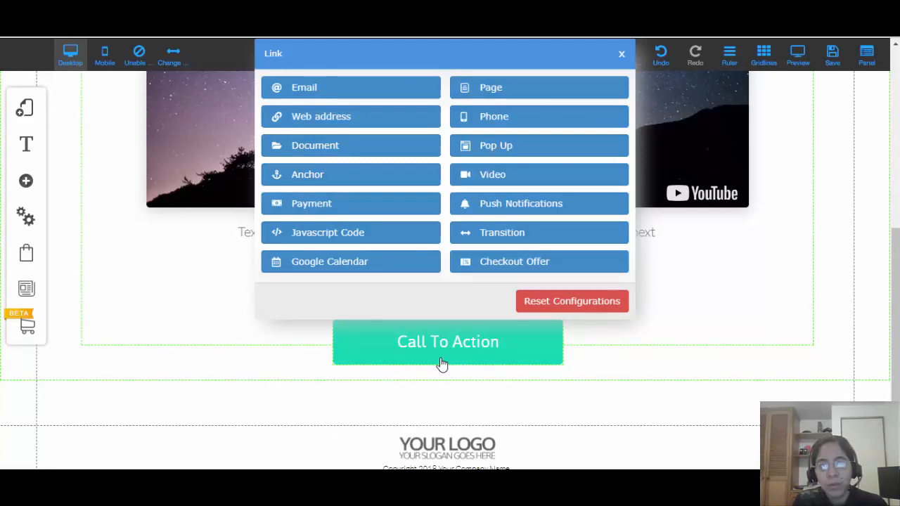
pyautogui.click(622, 55)
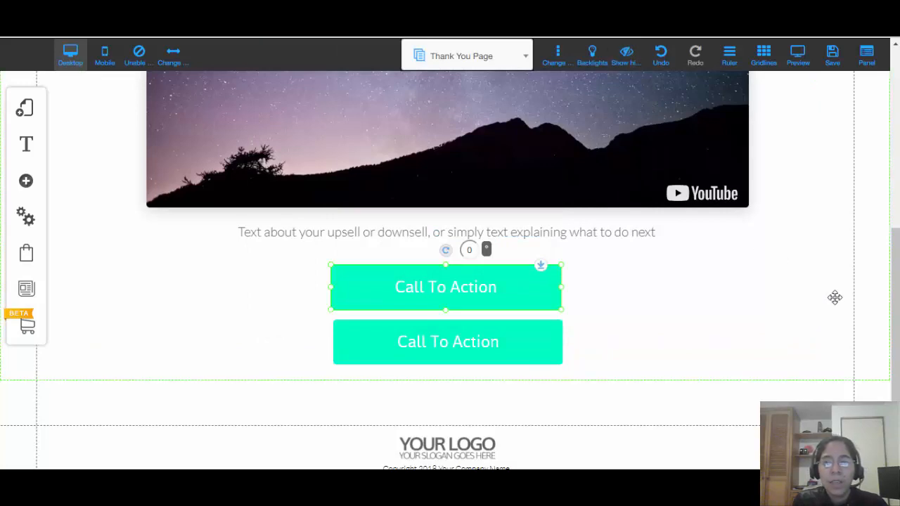
# - Switch to the Red Tea Detox affiliate site and review its Email Swipes page
pyautogui.scroll(3, 834, 297)
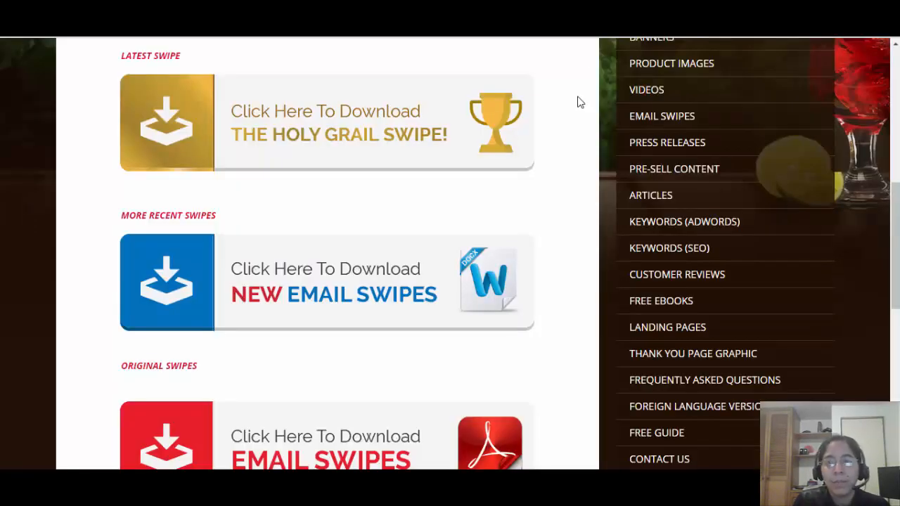
pyautogui.scroll(5, 578, 100)
pyautogui.scroll(2, 577, 102)
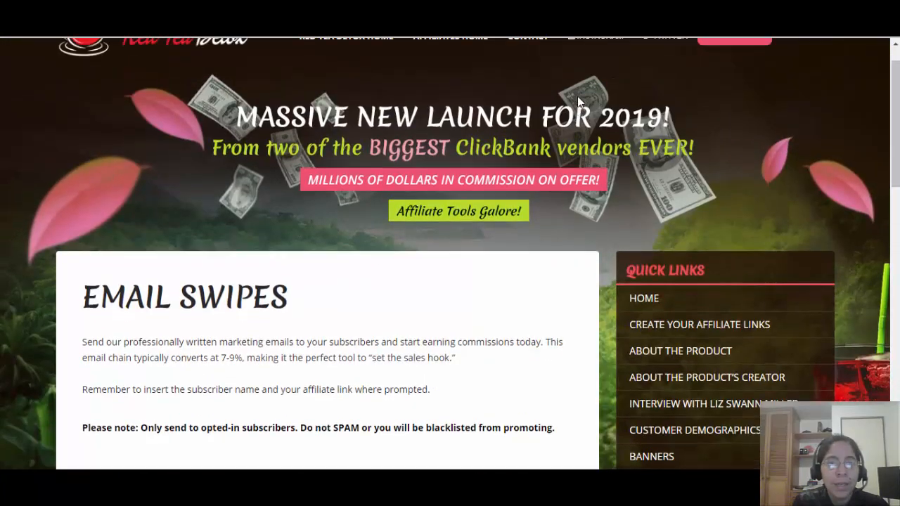
pyautogui.scroll(-1, 577, 97)
pyautogui.scroll(-4, 577, 99)
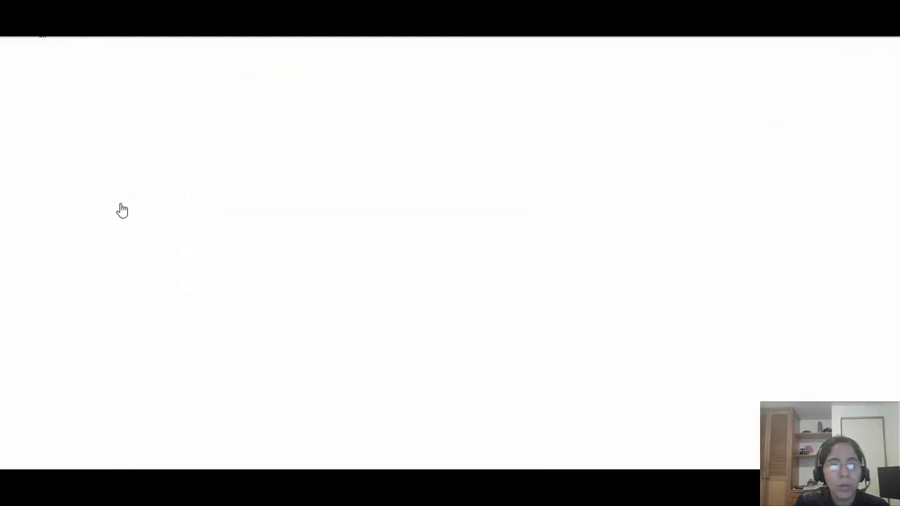
# - Switch to the Builderall dashboard and collapse the Builders section of its navigation
pyautogui.scroll(10, 201, 186)
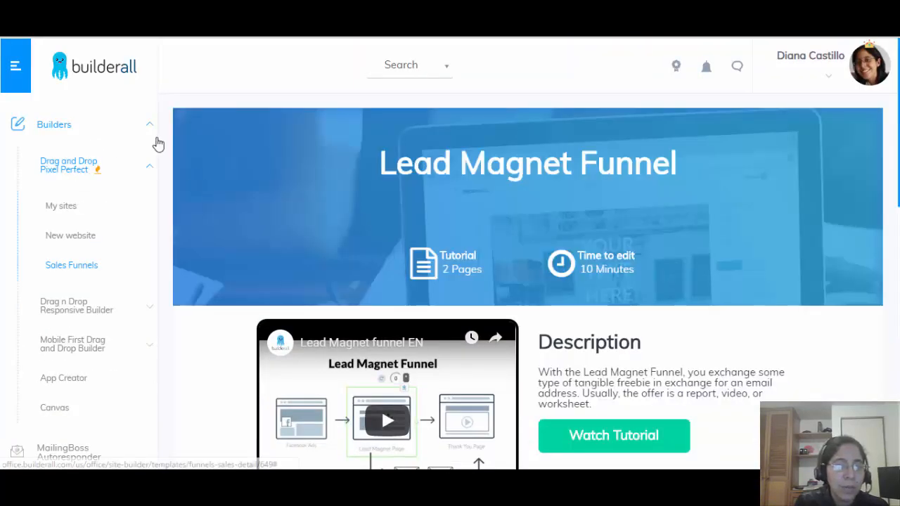
pyautogui.click(149, 129)
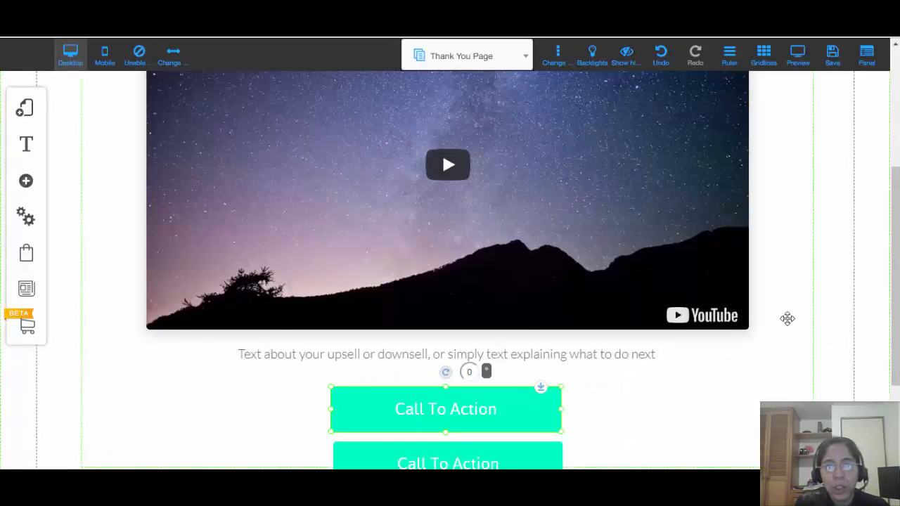
# - Return to the site editor and switch it from the Thank You Page to the Lead Magnet Page
pyautogui.scroll(-2, 787, 318)
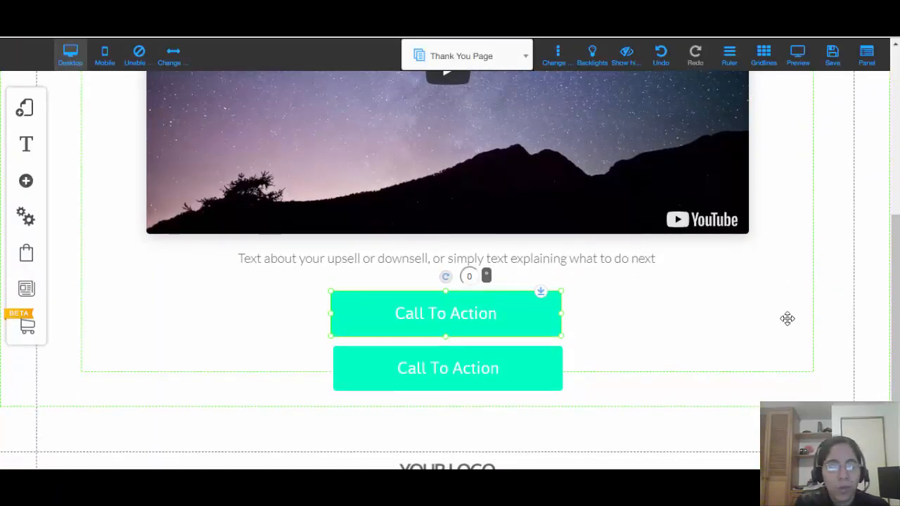
pyautogui.scroll(-1, 787, 319)
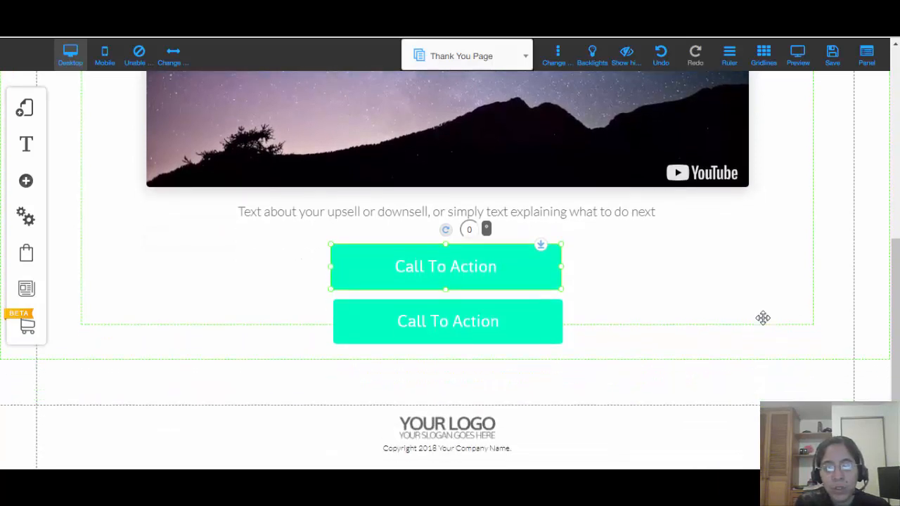
pyautogui.scroll(1, 784, 314)
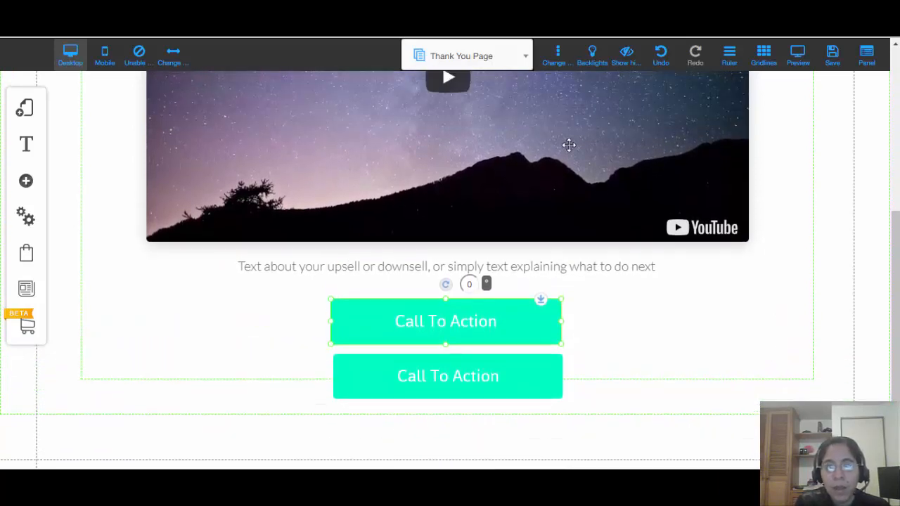
pyautogui.click(499, 71)
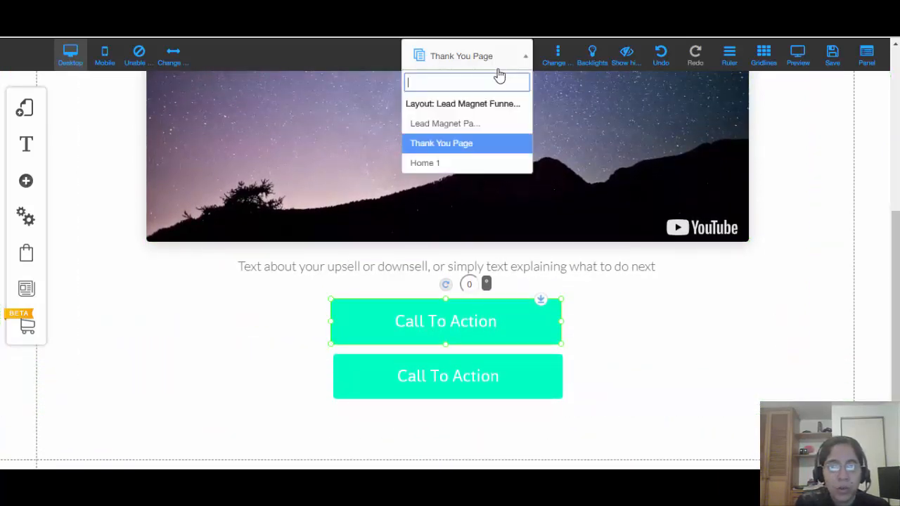
pyautogui.click(491, 126)
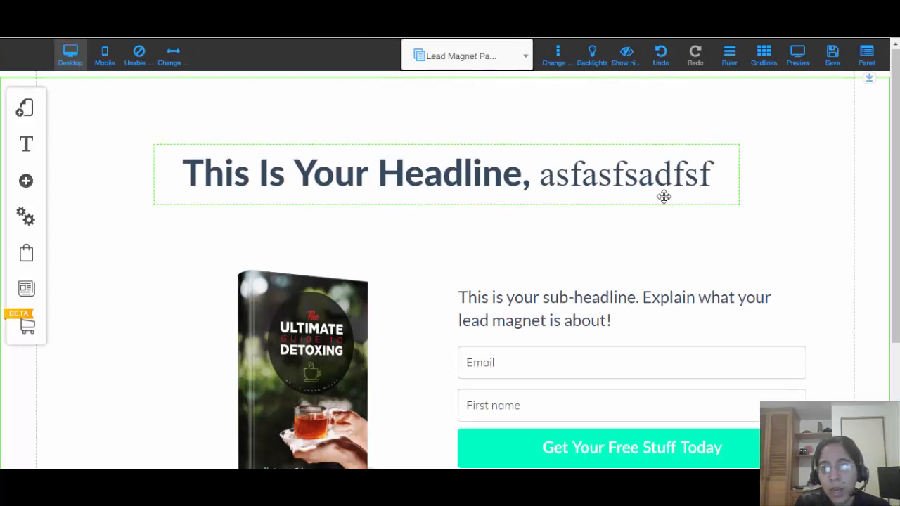
pyautogui.scroll(-1, 663, 196)
# - Register the site under the URL name reddetoxtutorial1 and save the changes to the Thank You Page and Lead Magnet Page
pyautogui.click(832, 57)
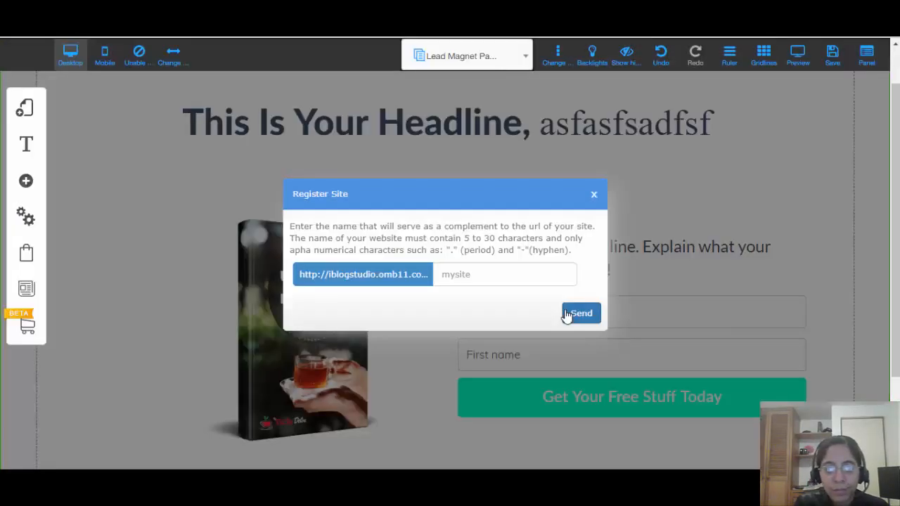
pyautogui.click(483, 282)
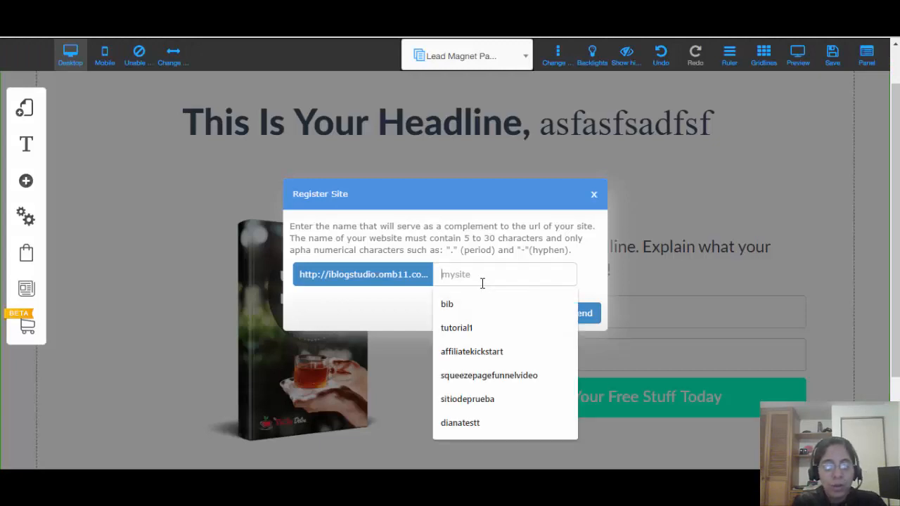
pyautogui.write('redde')
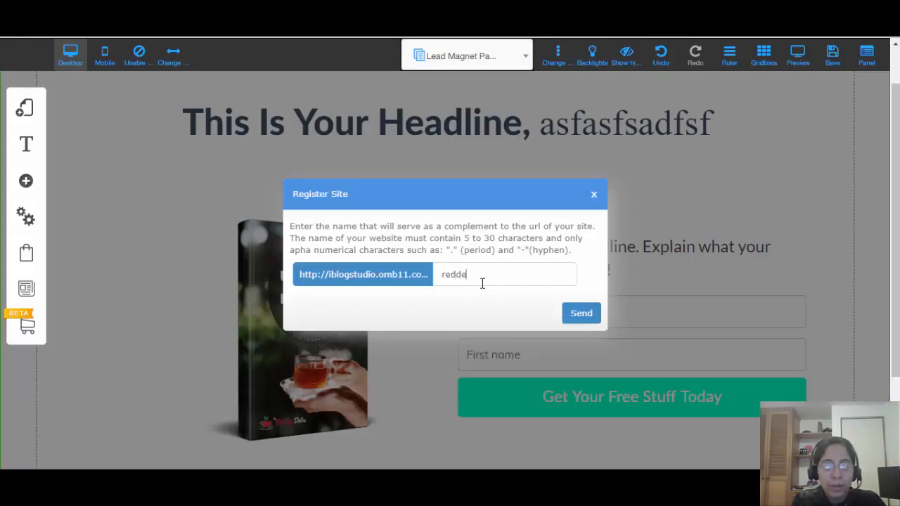
pyautogui.write('toxtutorial')
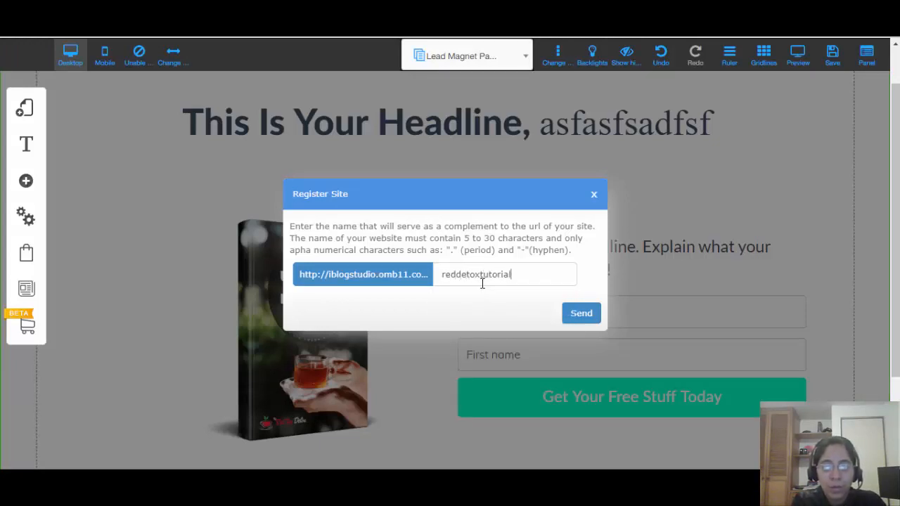
pyautogui.write('1')
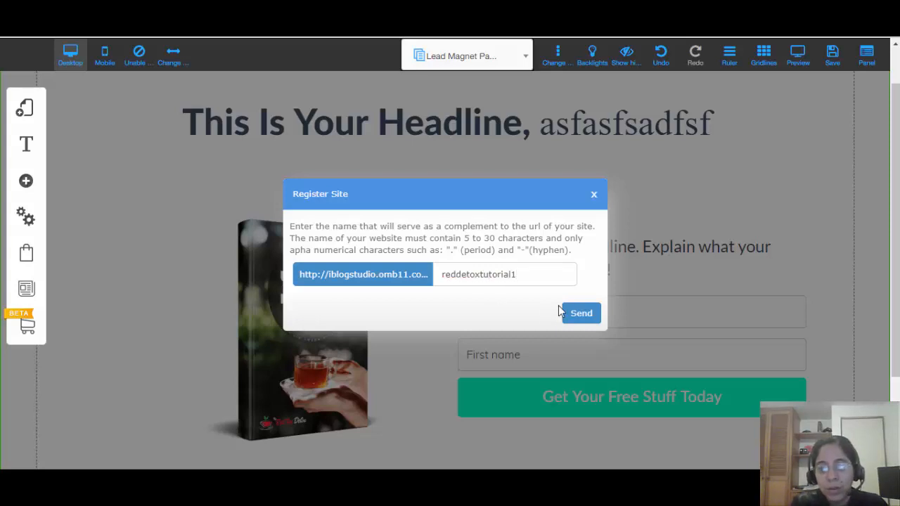
pyautogui.click(576, 314)
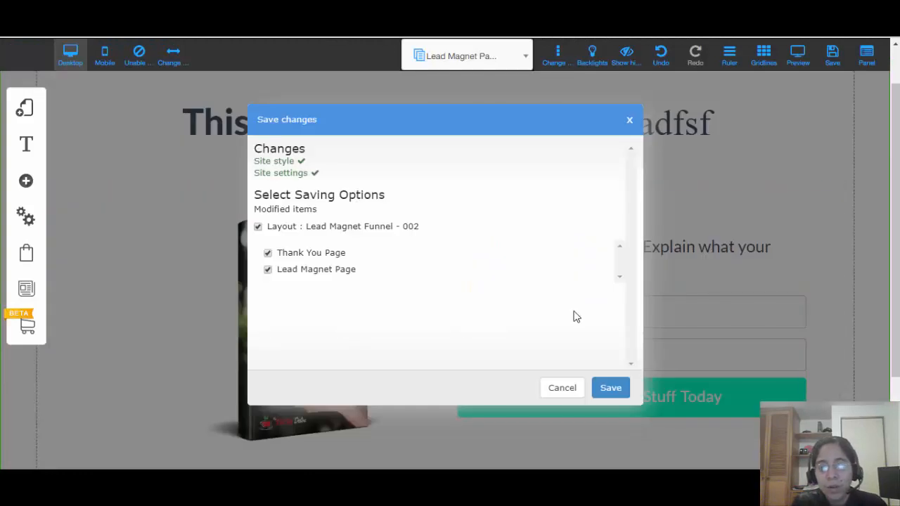
pyautogui.click(609, 387)
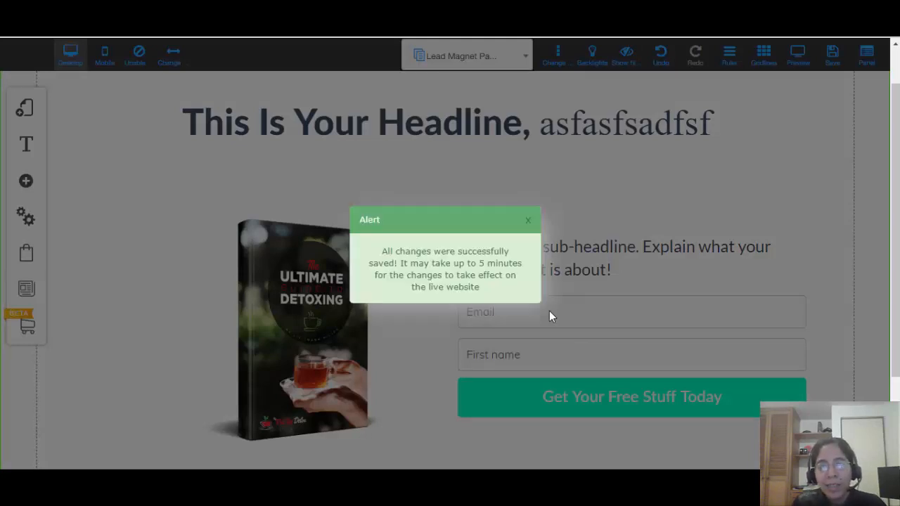
pyautogui.click(528, 220)
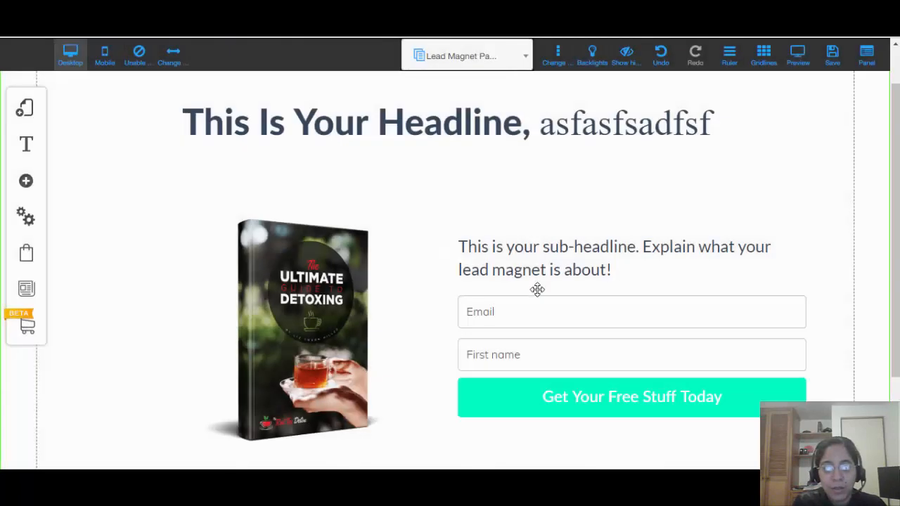
# - Configure the opt-in form's email marketing to use MailingBoss with the list "Two Fields copy_63"
pyautogui.click(554, 323)
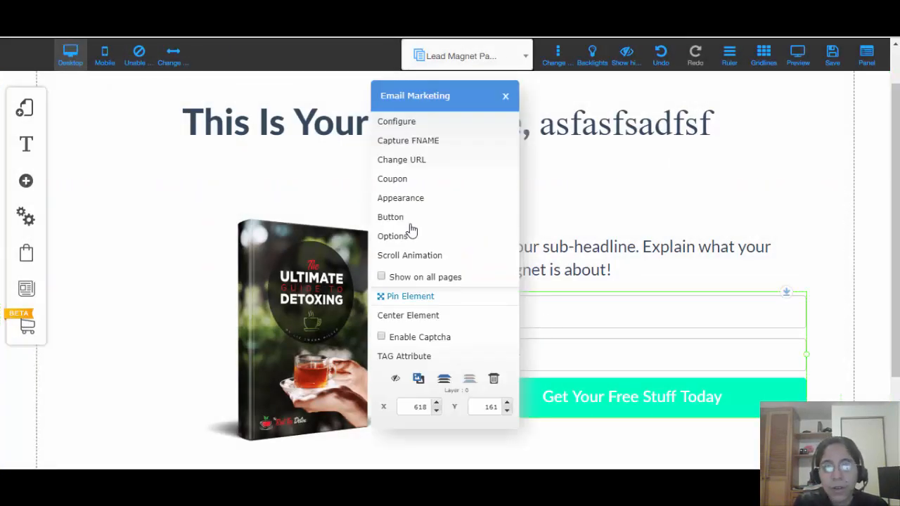
pyautogui.click(415, 124)
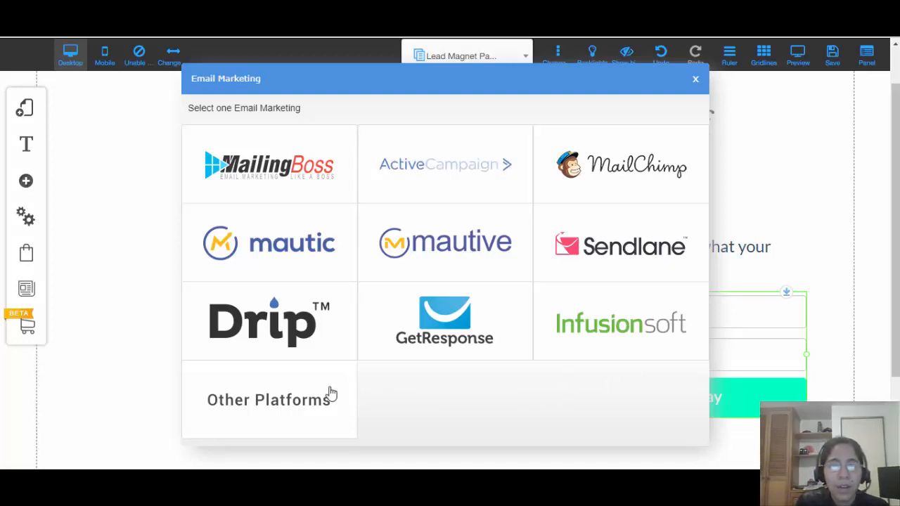
pyautogui.click(300, 165)
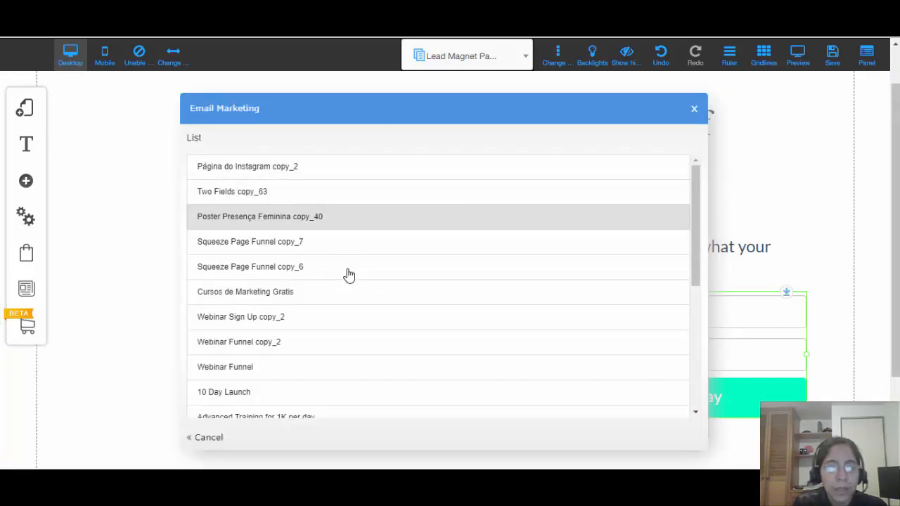
pyautogui.click(253, 194)
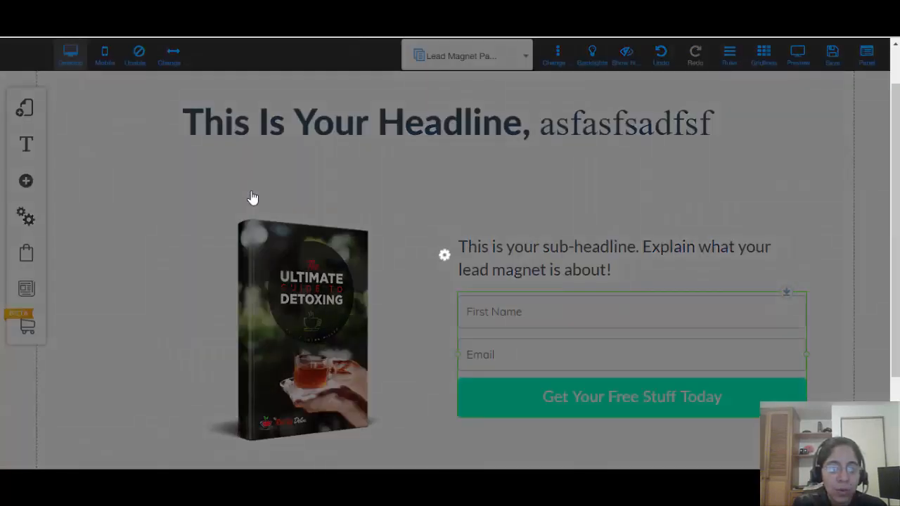